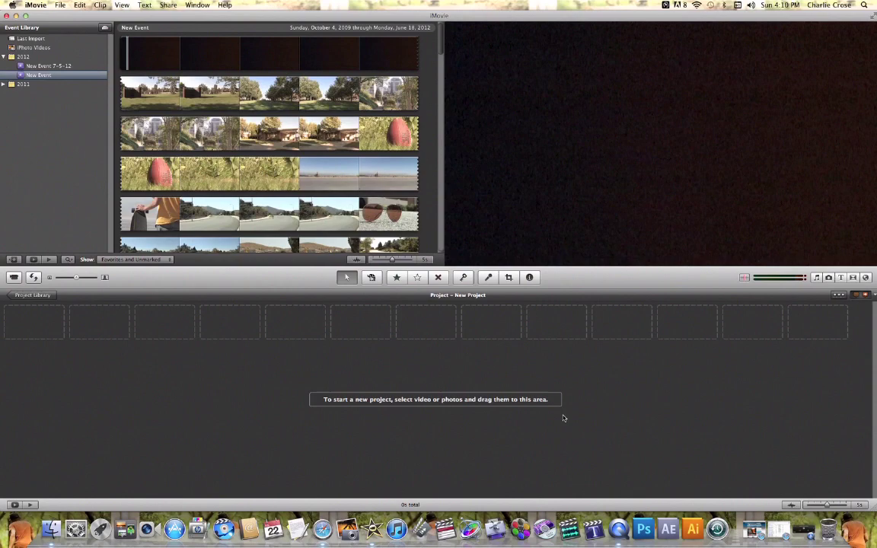
- Create a new project from the Holiday movie trailer template with the 16:9 widescreen aspect ratio and 30 fps NTSC frame rate
click(59, 4)
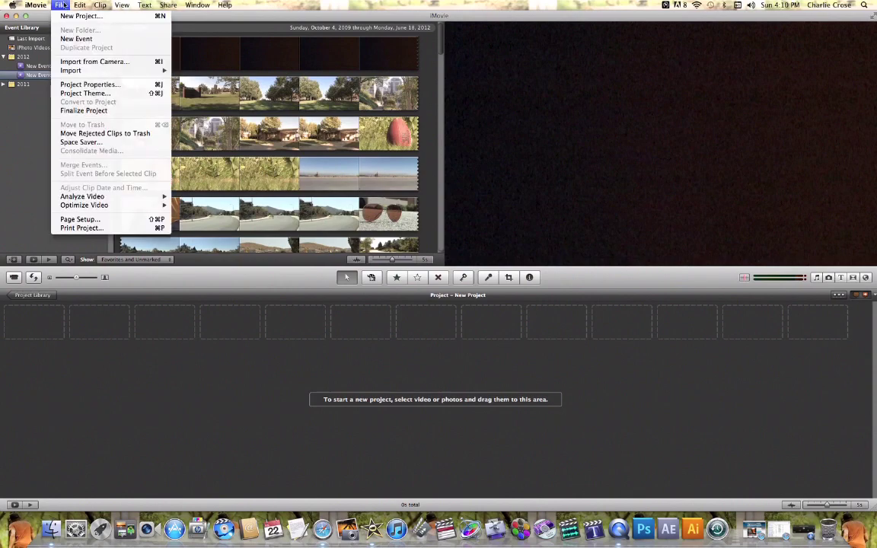
click(72, 17)
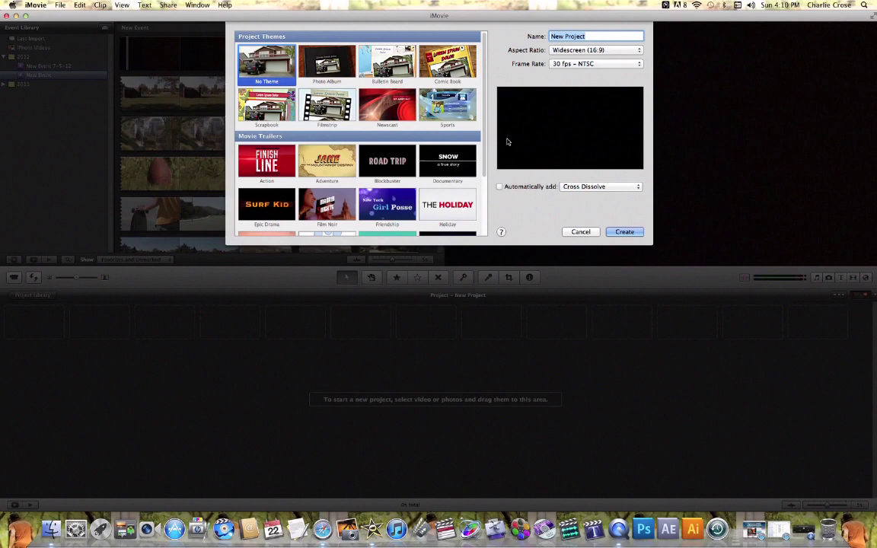
drag(484, 111, 487, 175)
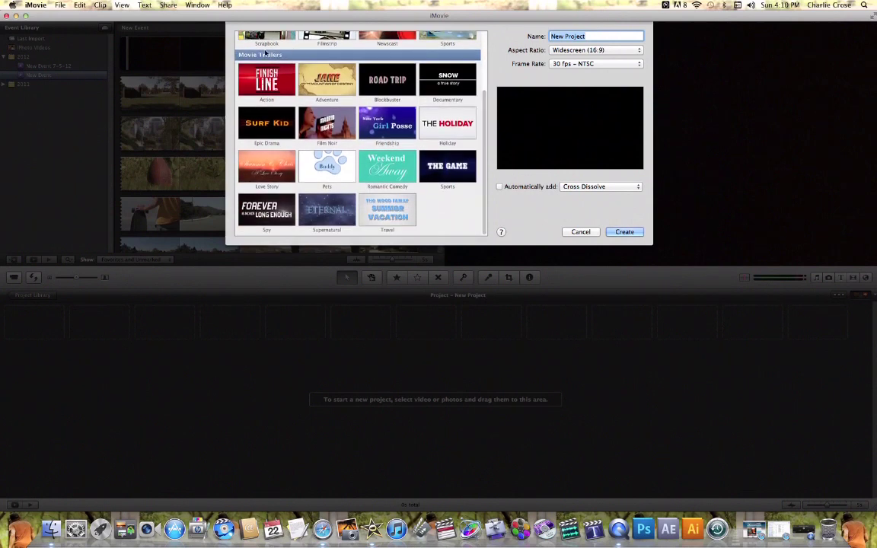
click(452, 134)
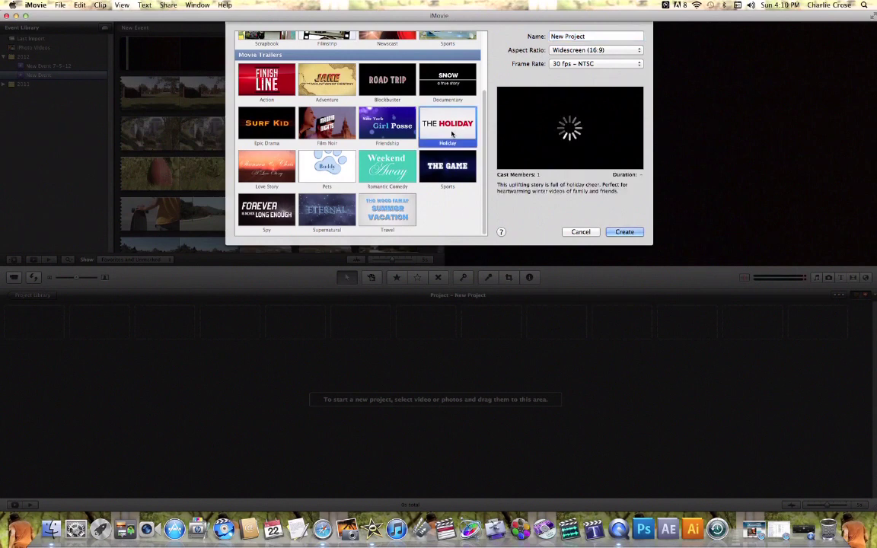
click(625, 232)
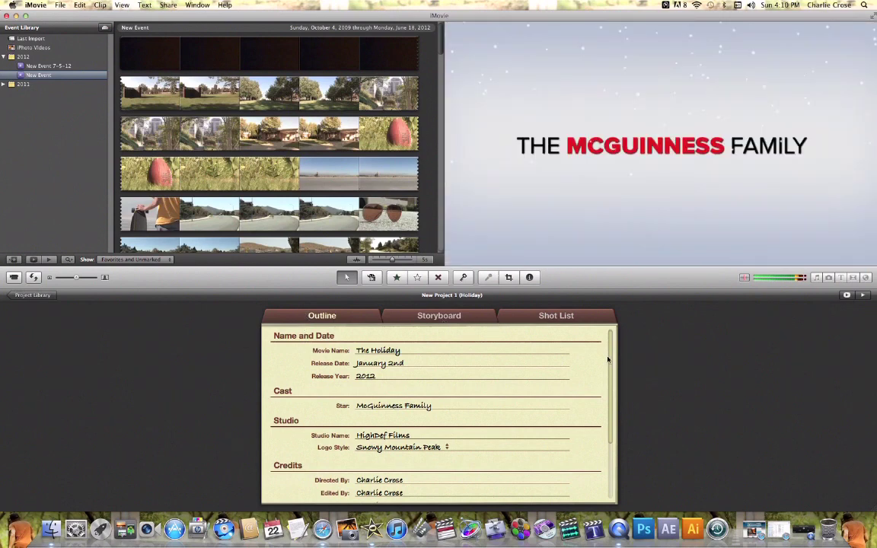
- Look over the trailer's outline and convert the Holiday trailer into a regular editable project
scroll(609, 385, down, 5)
scroll(610, 385, up, 5)
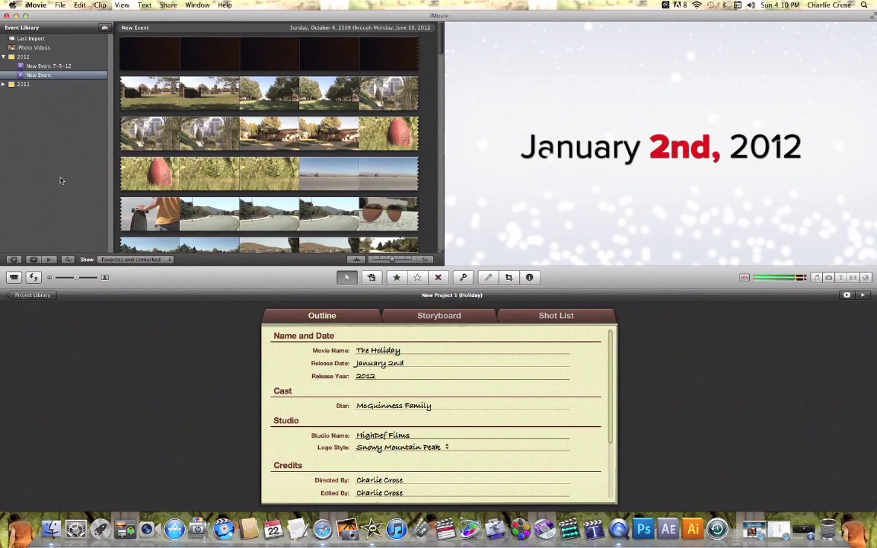
click(61, 5)
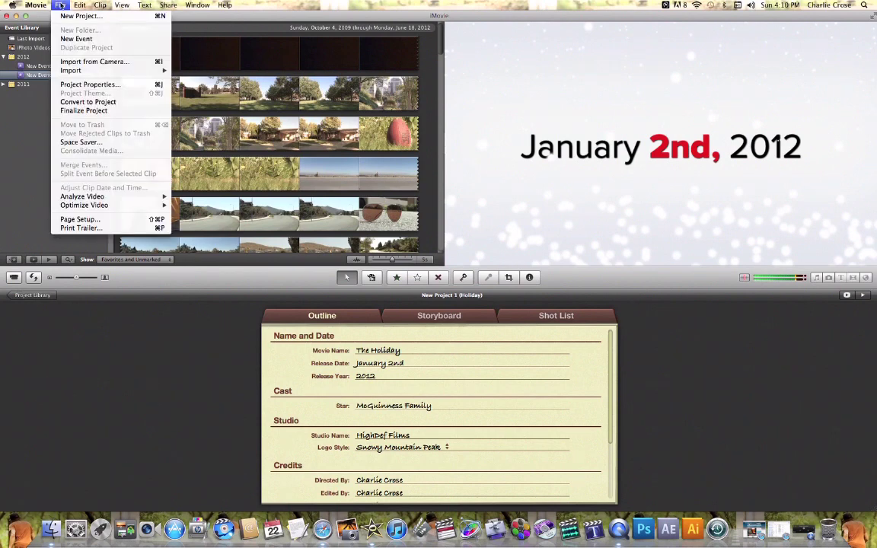
click(102, 102)
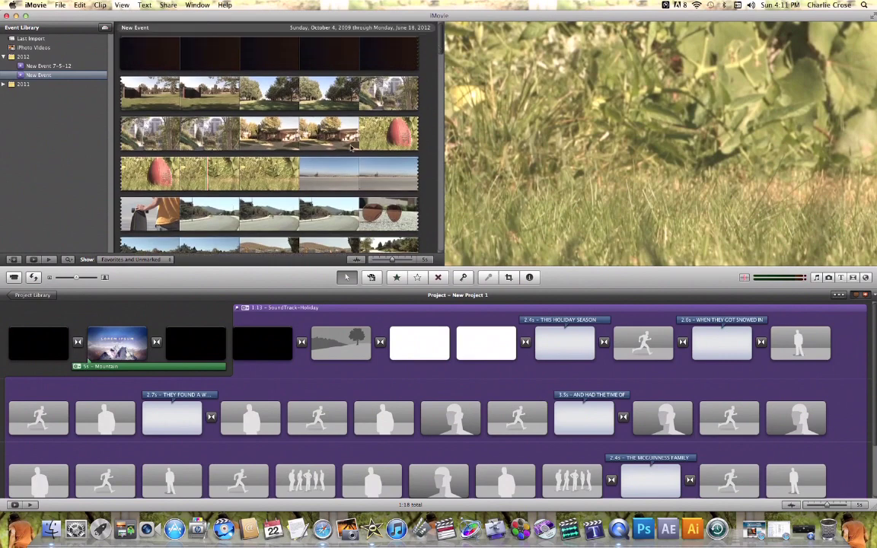
- Replace the Landscape placeholder with the clip of the person standing by the desert road and play the result
drag(288, 175, 340, 345)
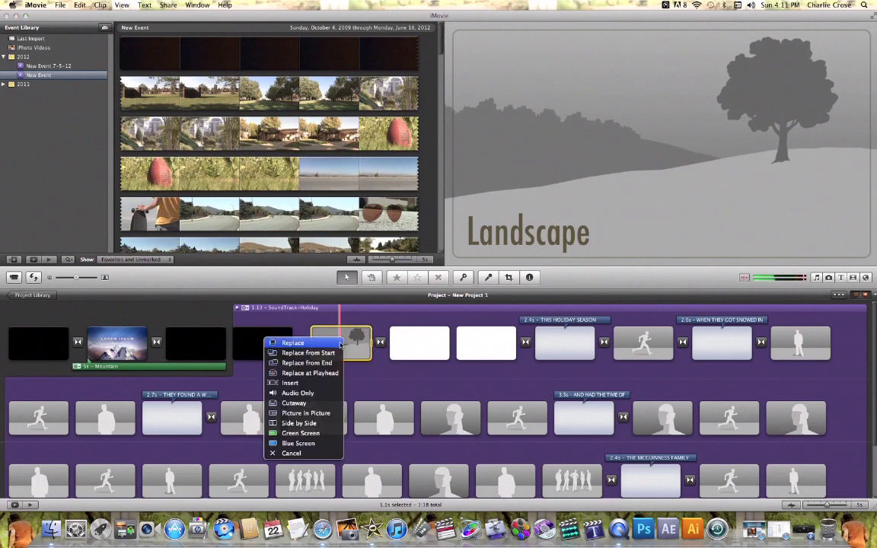
click(297, 344)
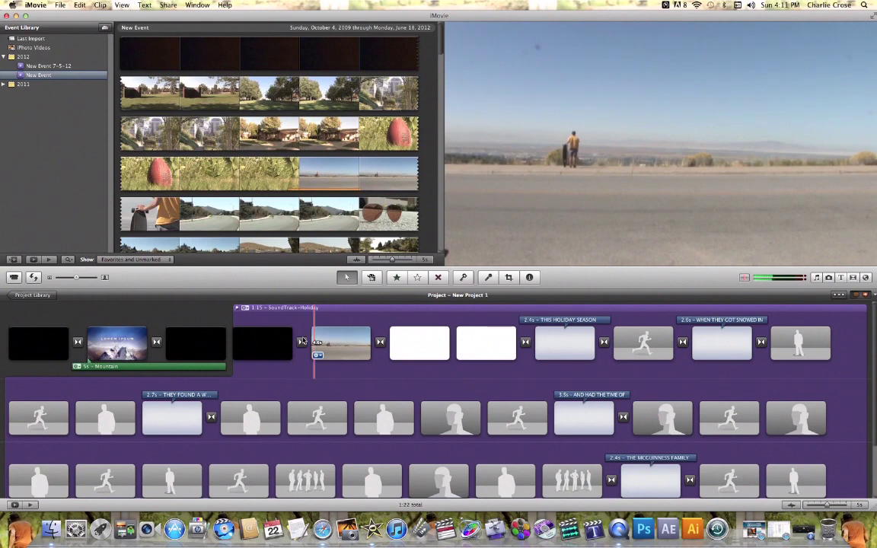
key(space)
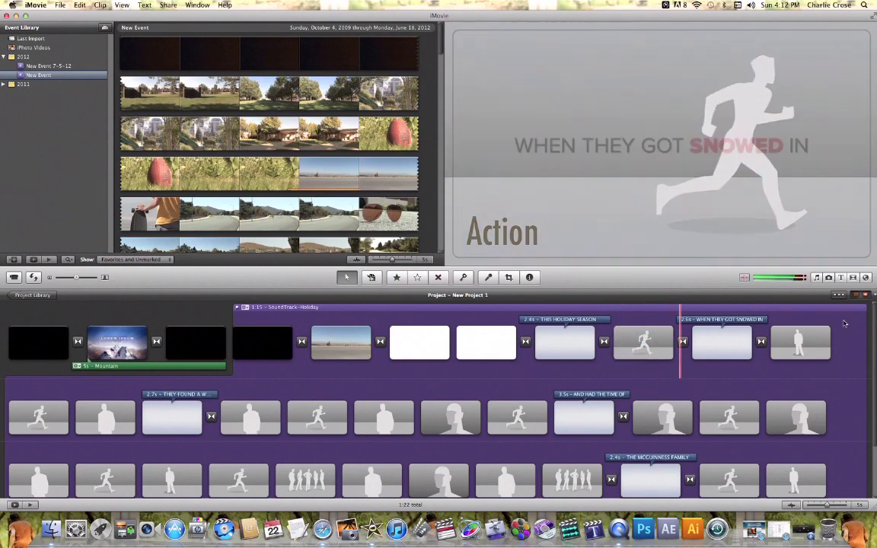
- Replace the Action placeholder before the "When they got snowed in" title with the iPhoto picture of drums on the salt flats and preview it
click(828, 277)
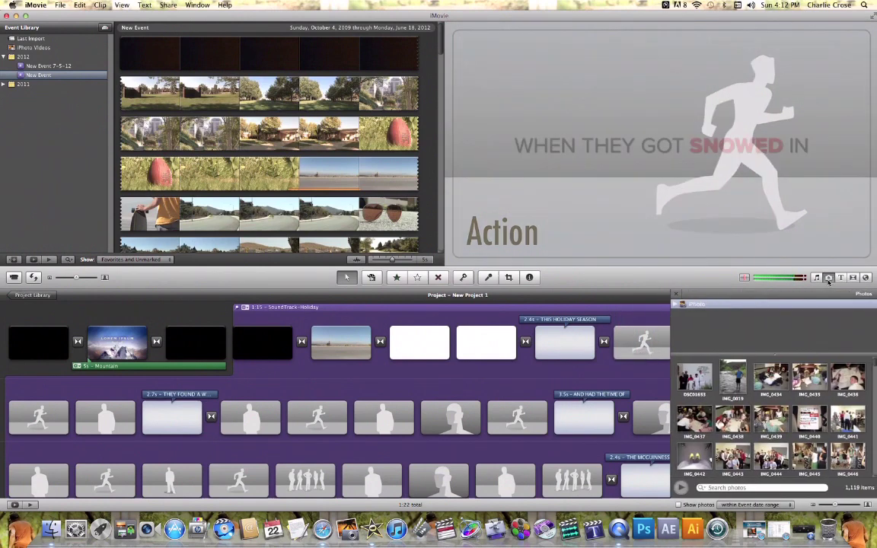
drag(874, 370, 875, 376)
scroll(874, 376, up, 1)
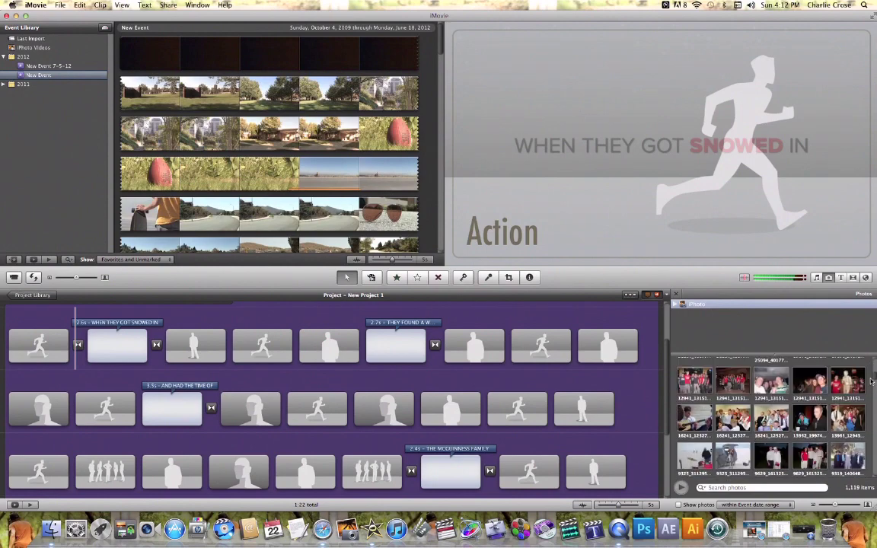
drag(701, 460, 45, 428)
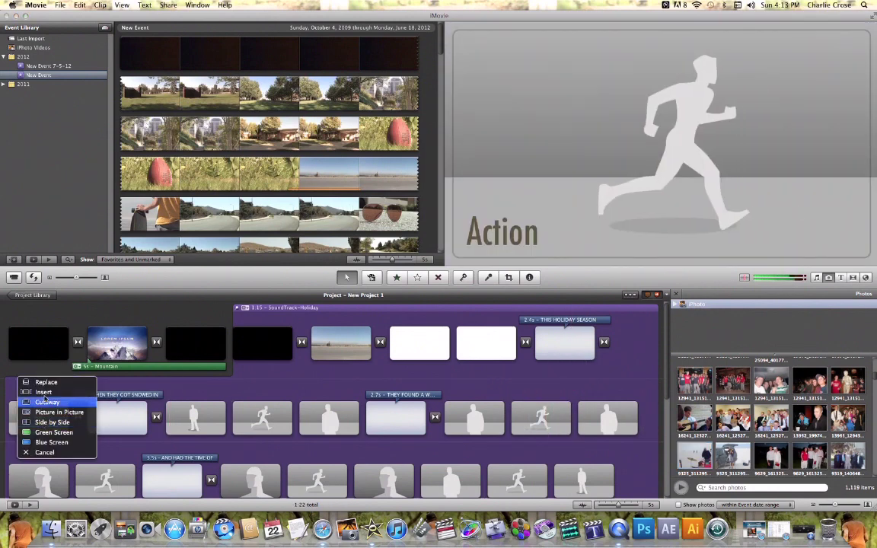
click(44, 384)
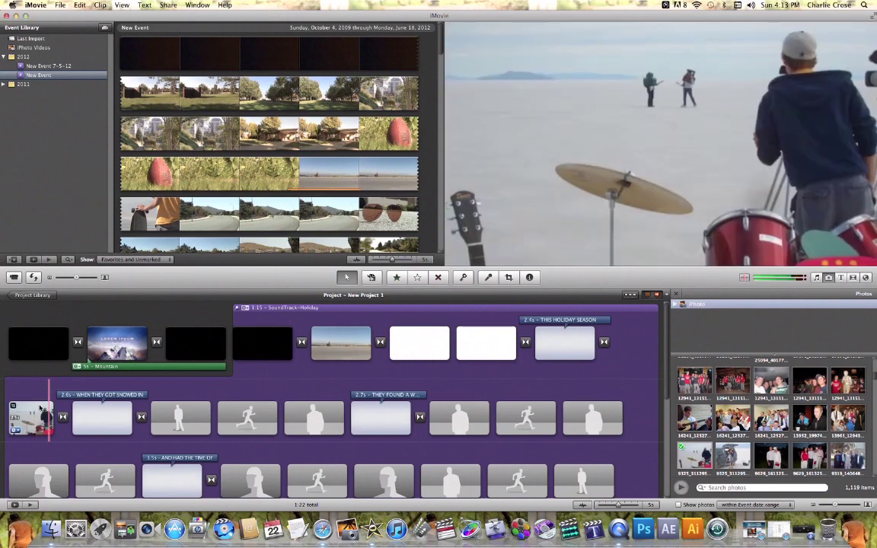
key(space)
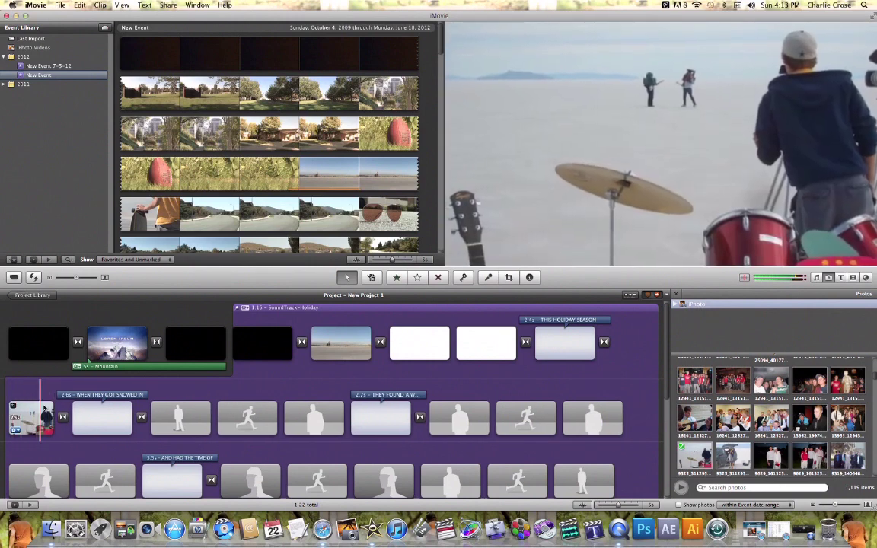
- Look through the rest of the project's clips and play it from the start of the holiday soundtrack
scroll(668, 353, down, 5)
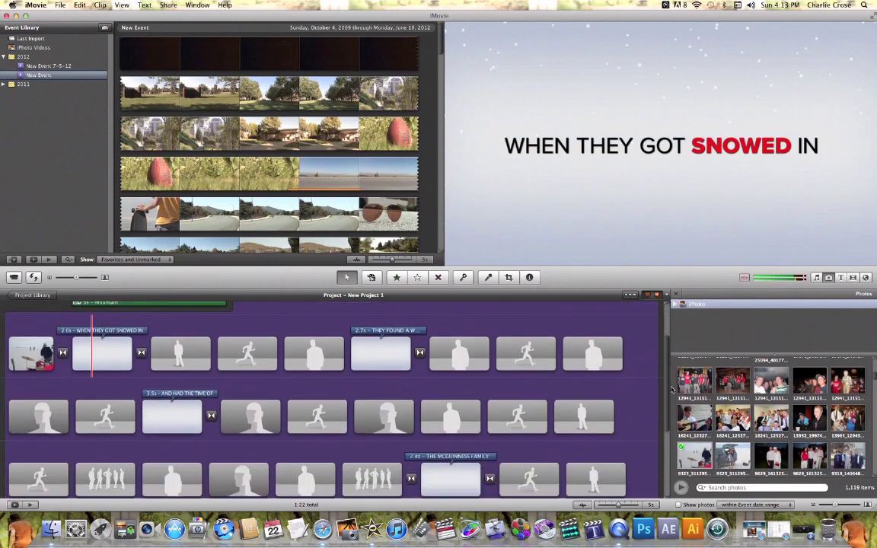
scroll(673, 409, down, 3)
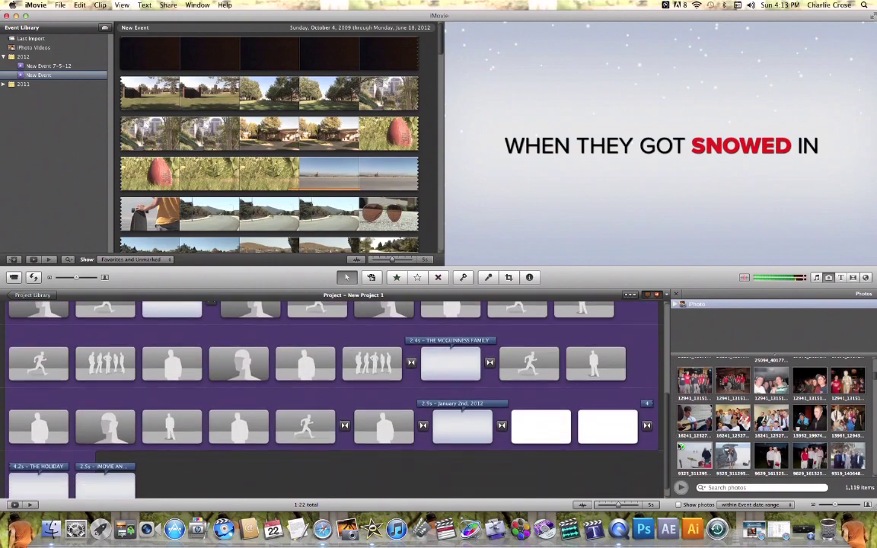
scroll(668, 381, up, 8)
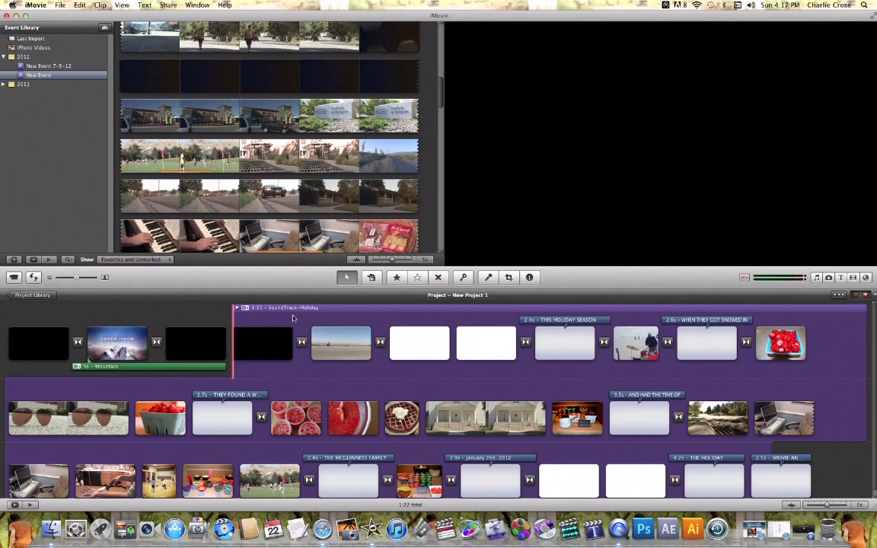
key(space)
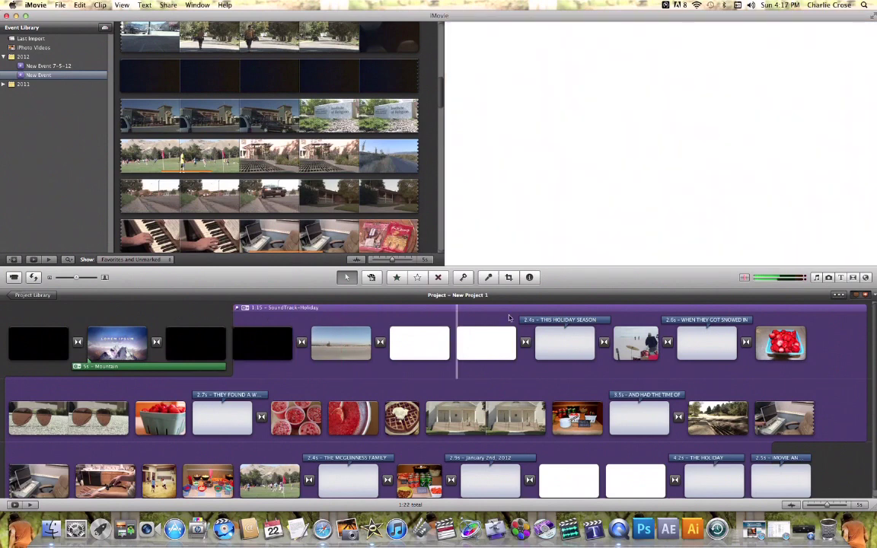
- Change the "THIS HOLIDAY SEASON" title so it reads "THIS CHRISTMAS SEASON"
double_click(569, 320)
drag(799, 148, 526, 135)
drag(692, 149, 609, 146)
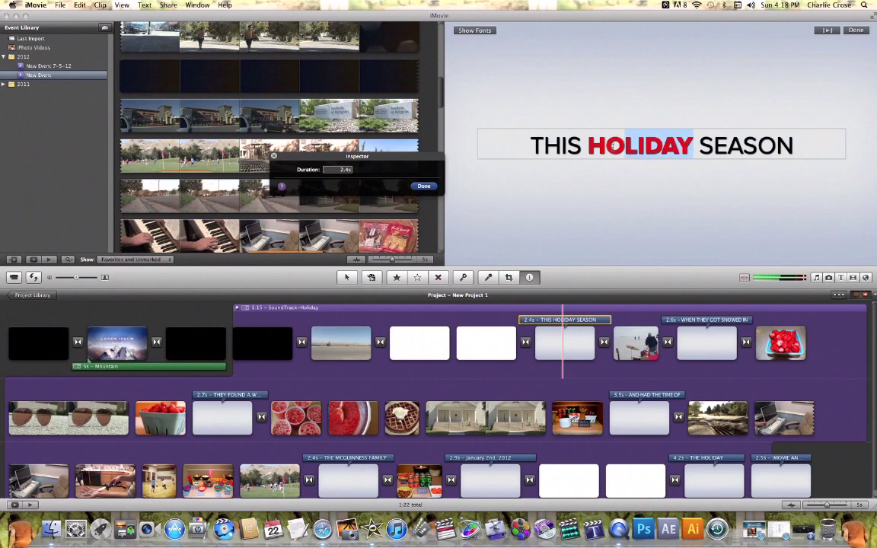
text(Chri)
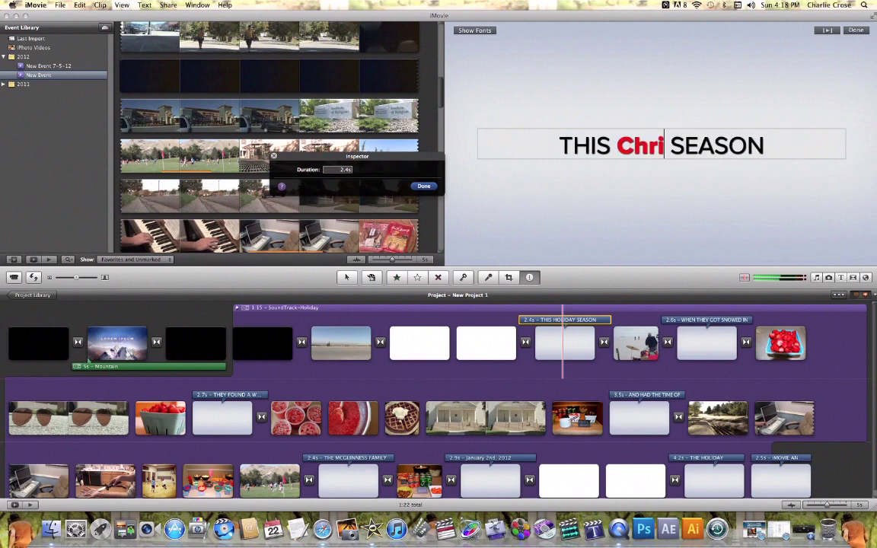
text(stmas)
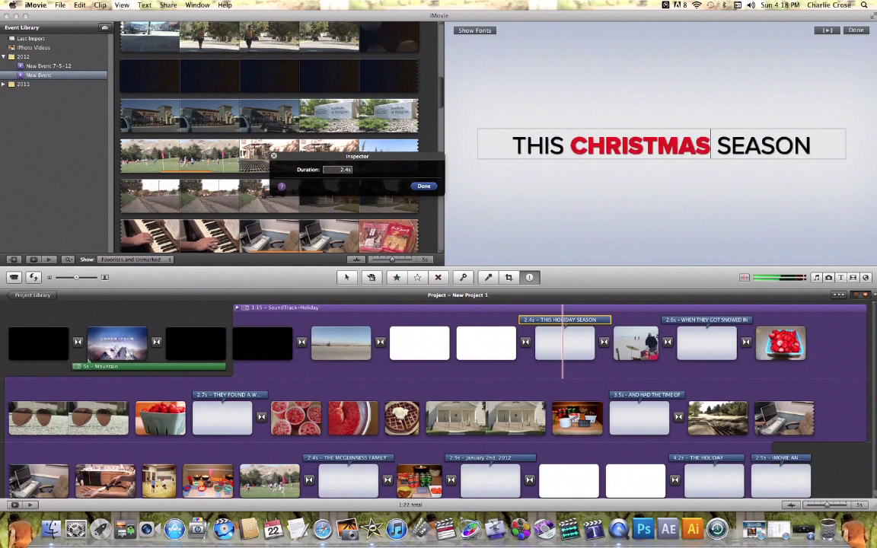
- Try replacing the holiday soundtrack with the iTunes song "Drink the Water" as background music
click(624, 319)
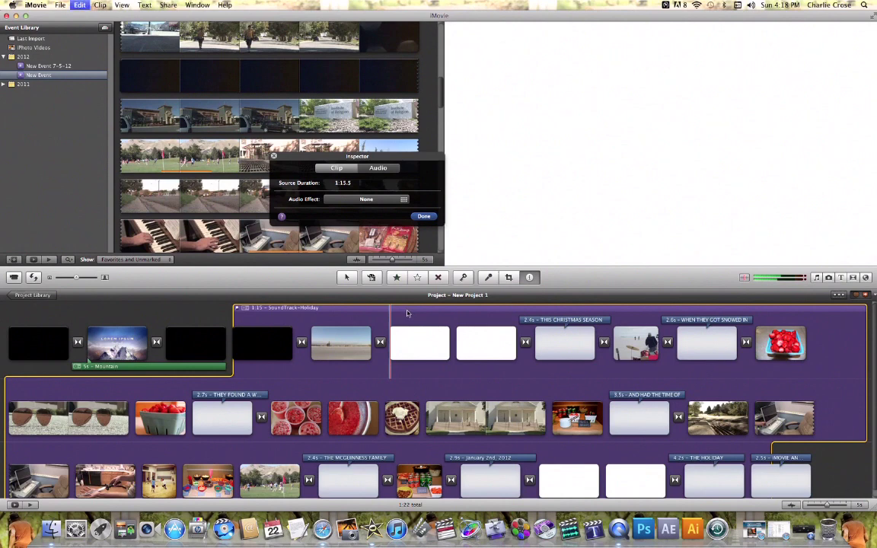
key(Delete)
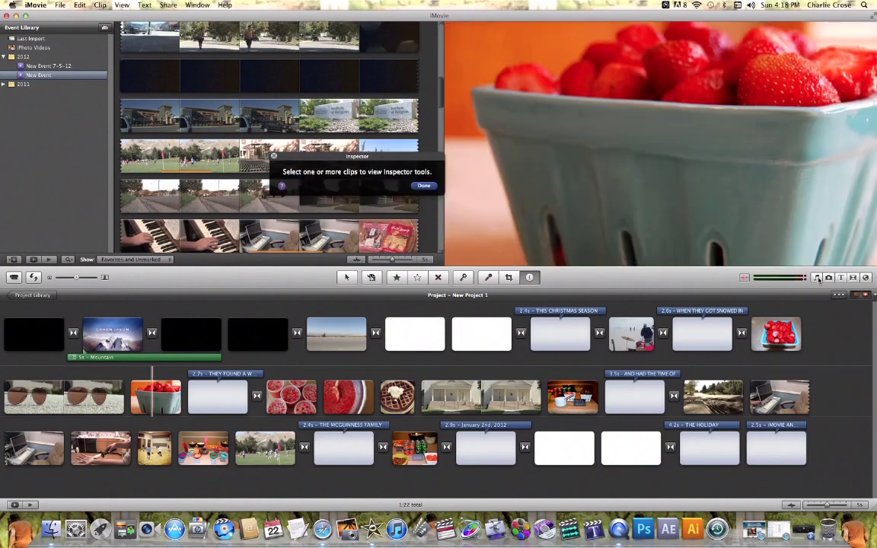
click(817, 277)
drag(698, 382, 298, 315)
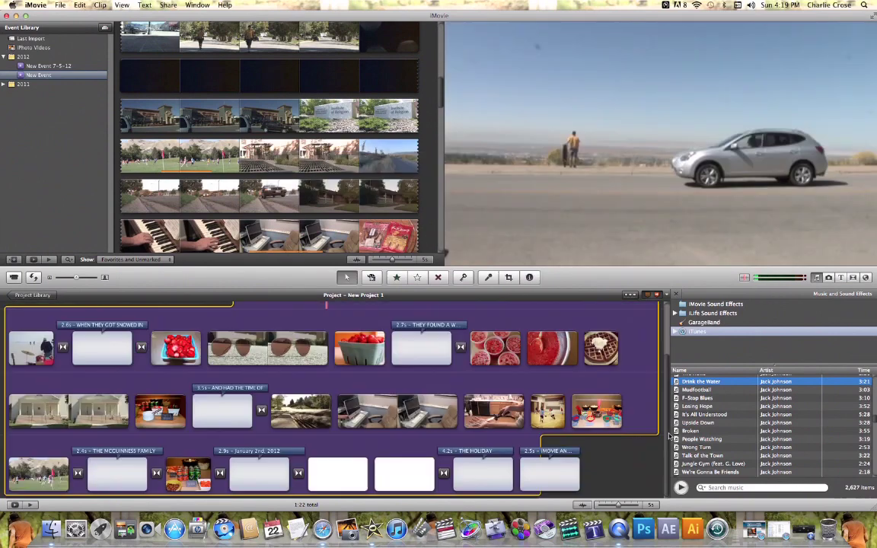
- Check the duration settings of the transition after the "They found a way out" title, leaving them unedited
scroll(664, 434, up, 5)
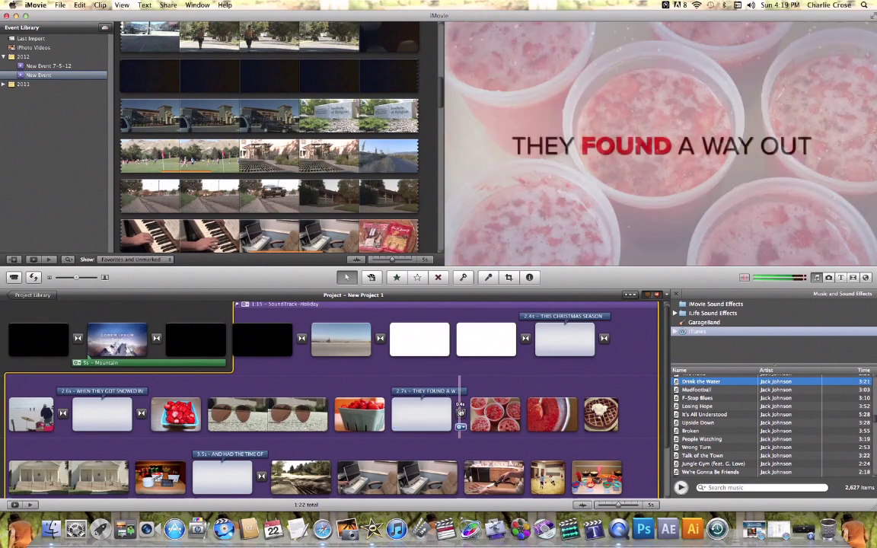
double_click(461, 414)
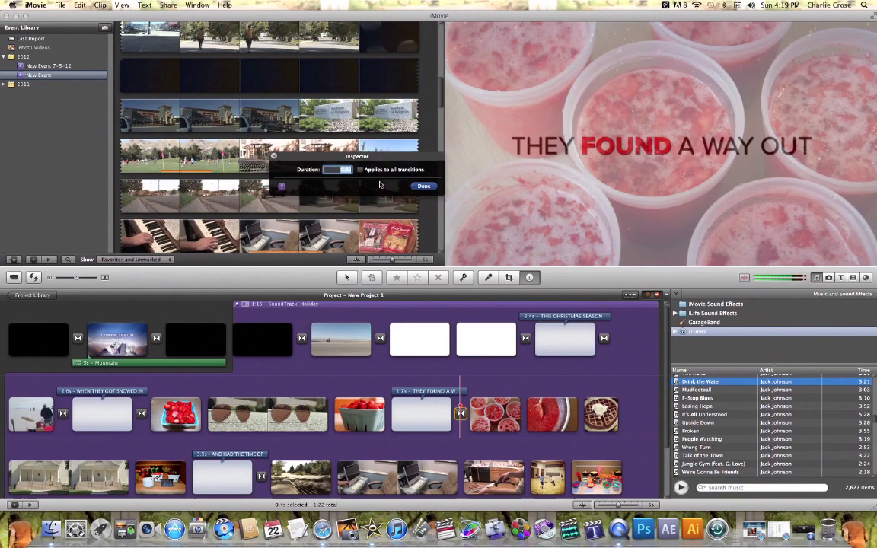
click(423, 185)
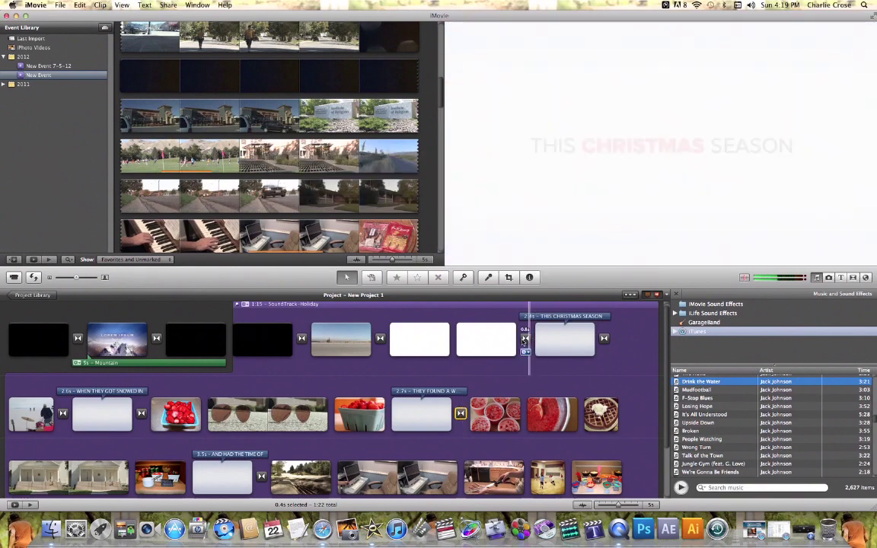
- Delete the transition after the "They found a way out" title and insert one from the transitions library in its place
key(super+c)
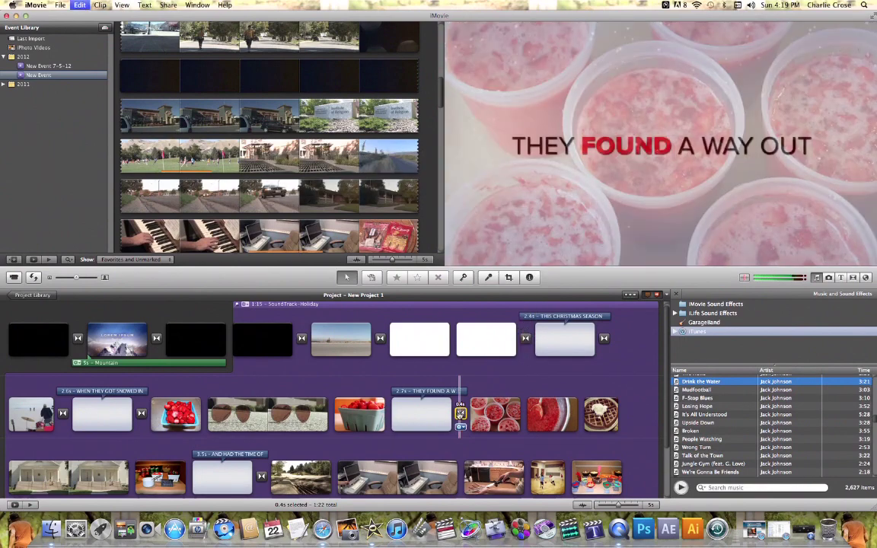
key(Delete)
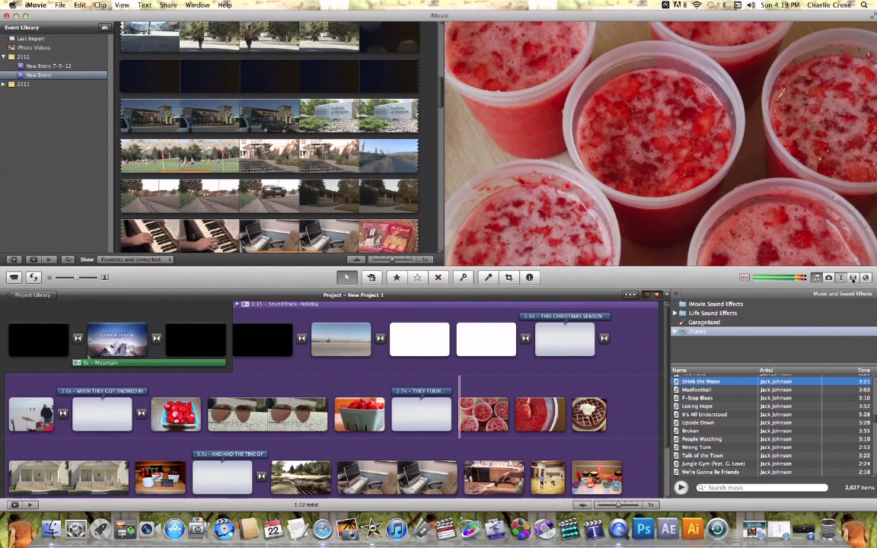
click(853, 279)
drag(702, 344, 458, 423)
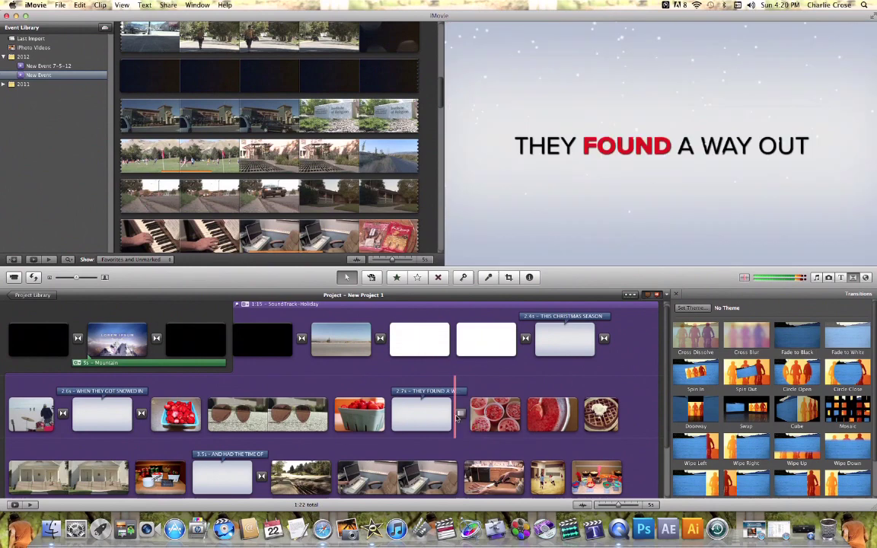
scroll(457, 417, up, 1)
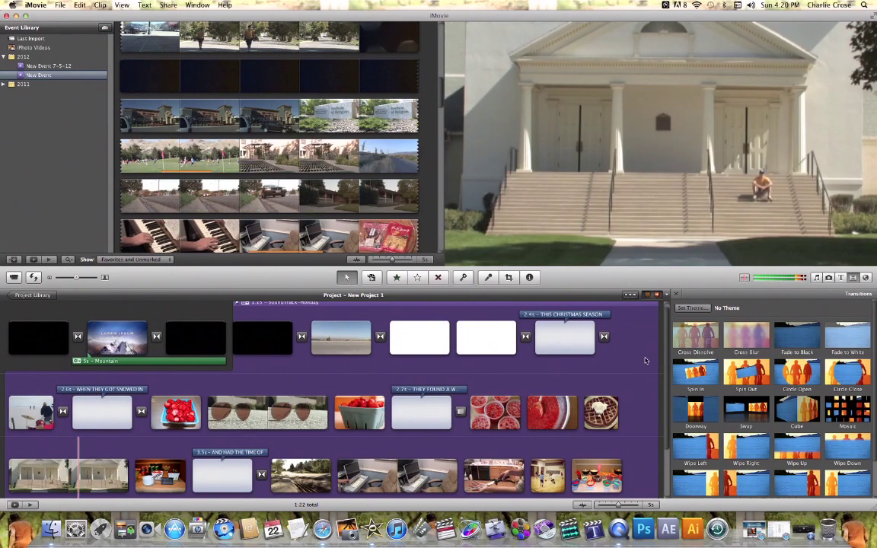
scroll(645, 361, up, 1)
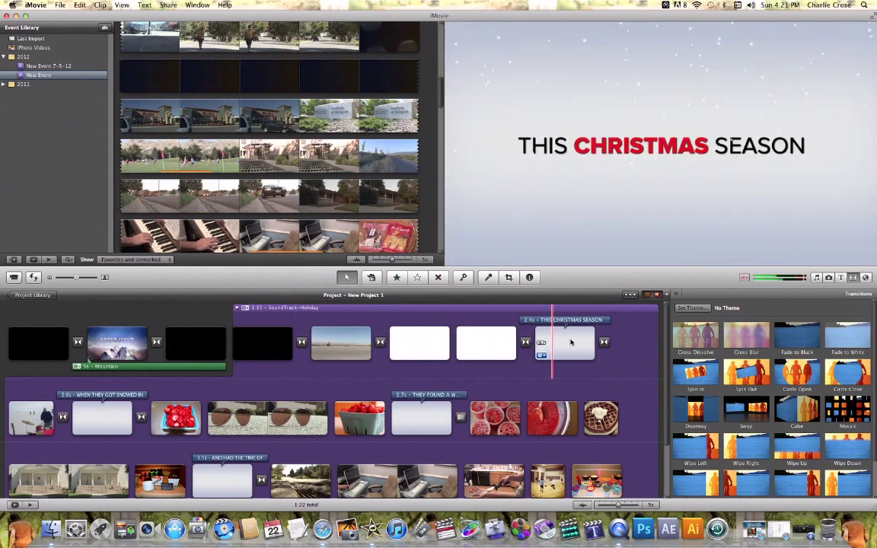
scroll(615, 417, down, 1)
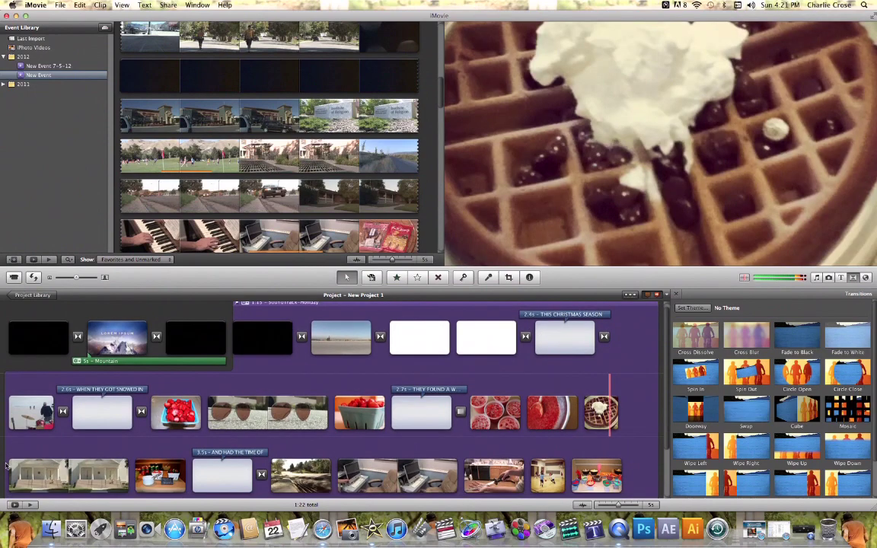